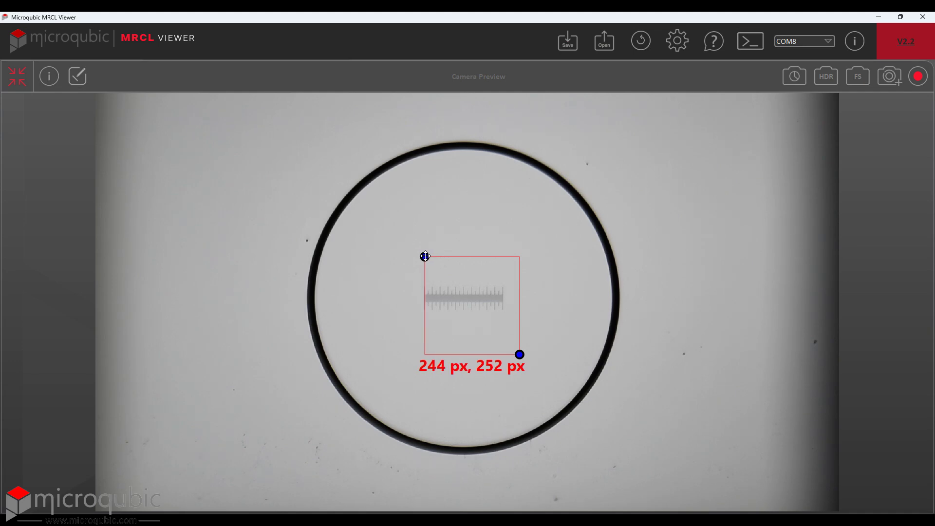
Fit the measuring rectangle to the scale at about 202 px wide and enter 202 pixels for Lens 1-medium at C = 100 mm.
left_click_drag(519, 353, 502, 325)
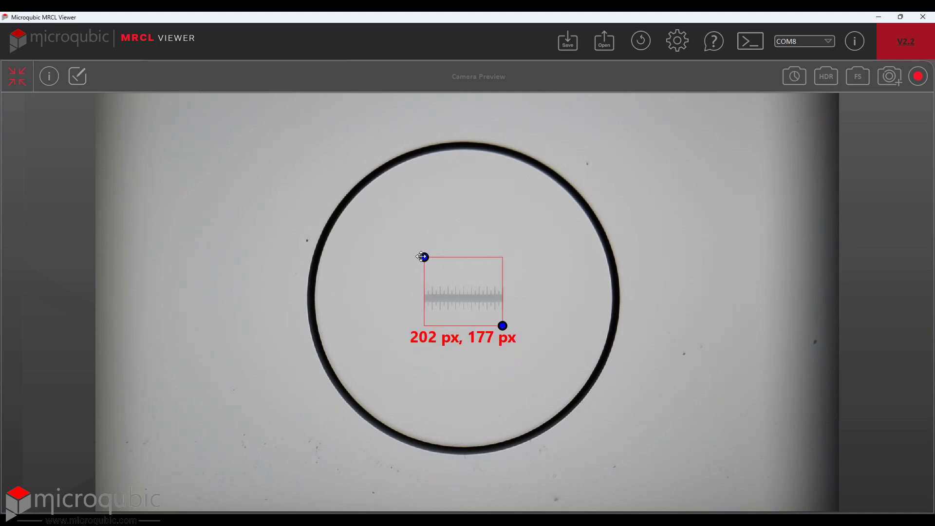
left_click(671, 43)
left_click(422, 171)
left_click(517, 245)
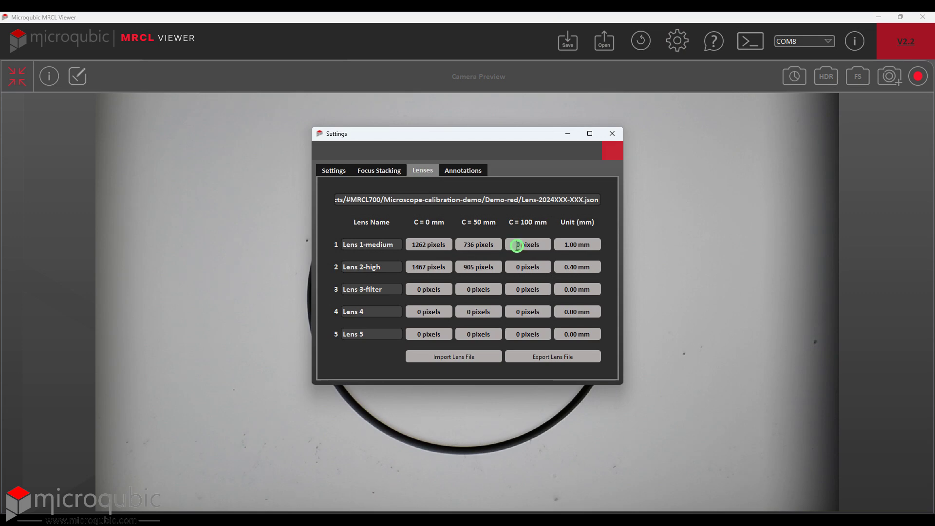
type("202")
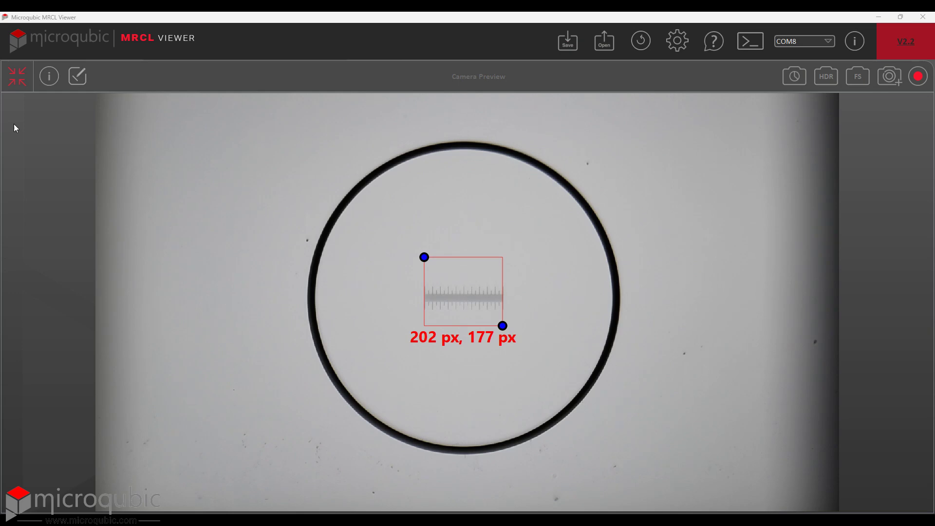
Return to the motion controls and move the camera's C-axis to the absolute position 50 mm.
left_click(21, 84)
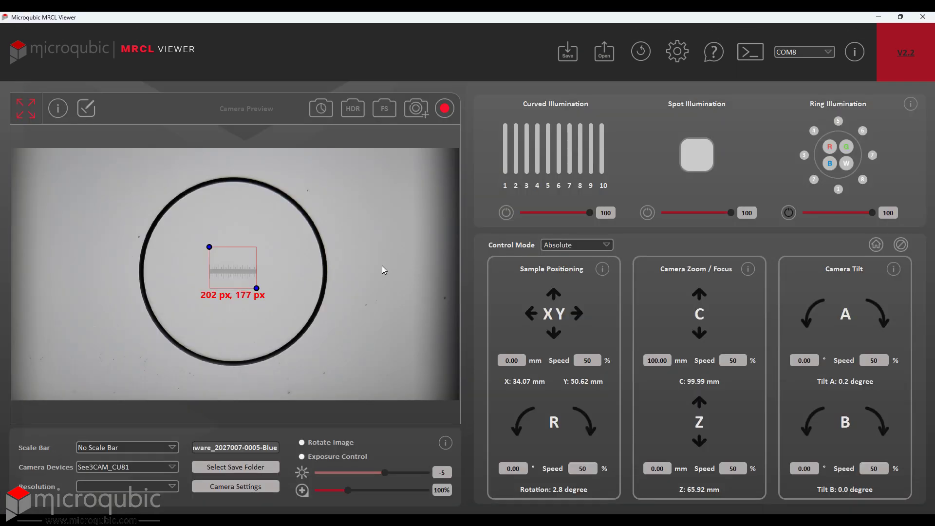
type("50")
left_click(699, 294)
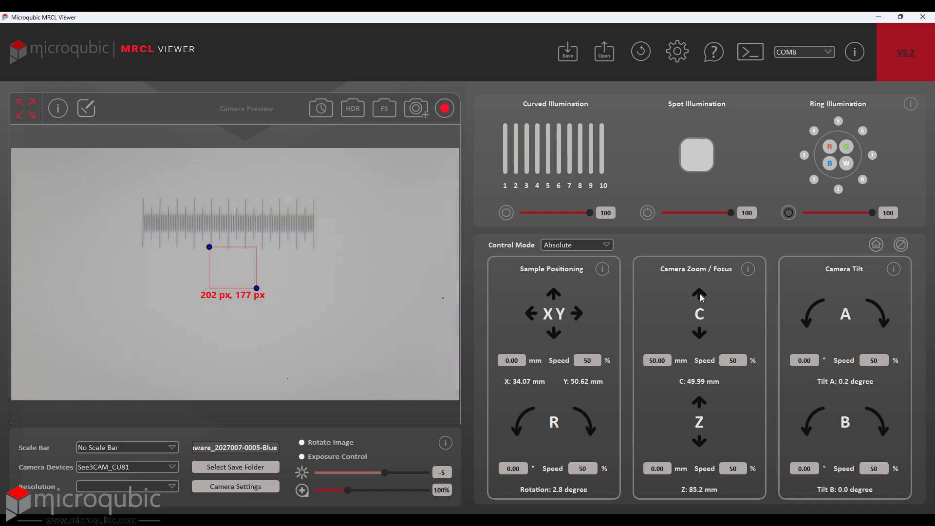
Refit the measuring rectangle to the scale's full length and set Lens 1-medium's C = 50 mm value to 732 pixels.
left_click(16, 112)
left_click_drag(391, 313, 597, 346)
left_click(677, 41)
left_click(472, 245)
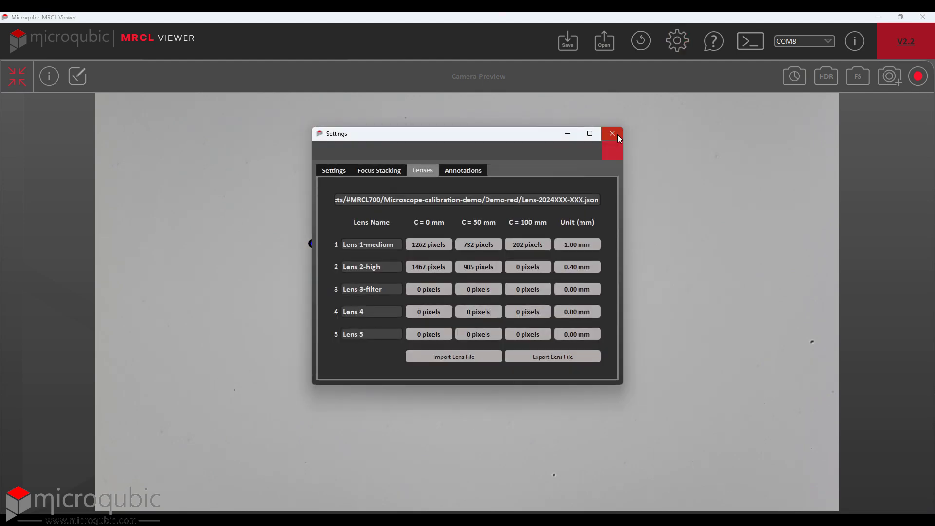
left_click(621, 135)
With the C-axis moved to 0 mm, refit the rectangle to the scale and set Lens 1-medium's C = 0 mm value to 1257 pixels.
left_click(703, 301)
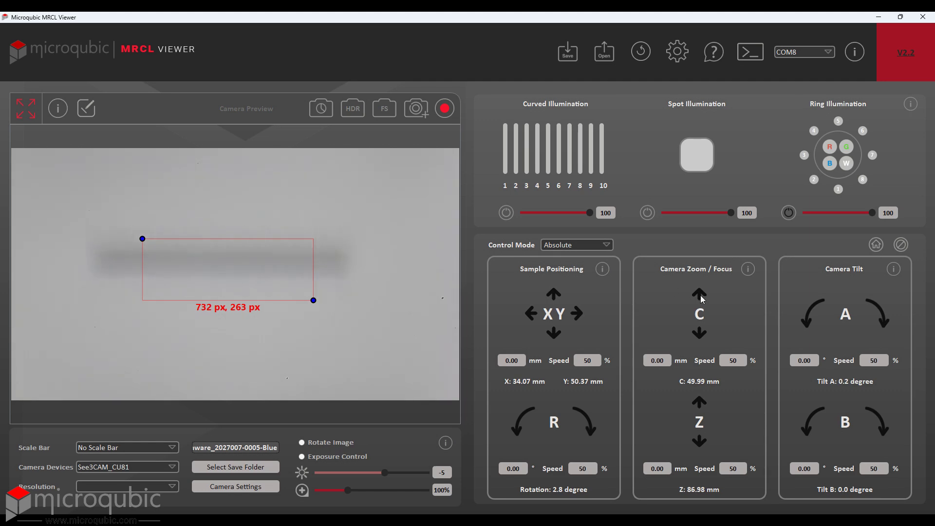
left_click(25, 108)
left_click_drag(313, 242, 193, 247)
left_click_drag(599, 345, 681, 352)
left_click(646, 42)
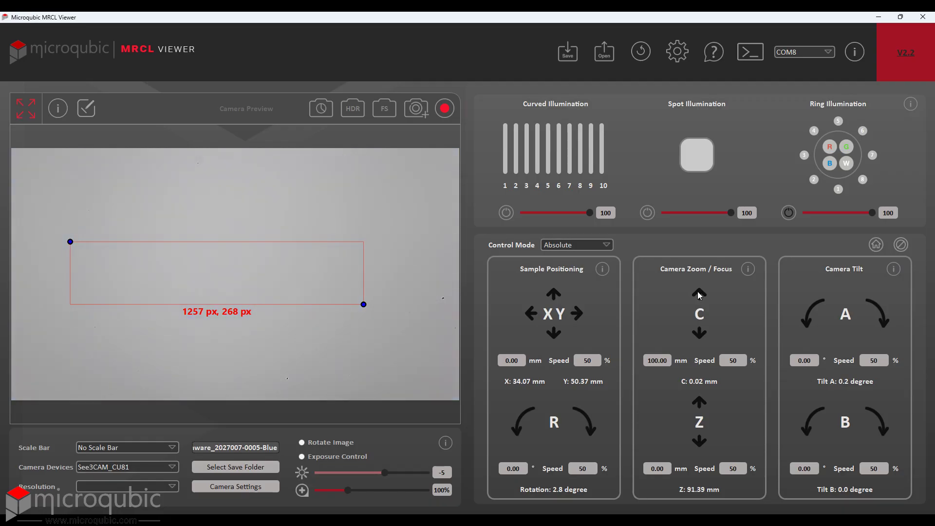
With the C-axis moved to 100 mm, fit the rectangle across 0.4 mm of the scale and enter 336 pixels for Lens 2-high.
left_click(698, 294)
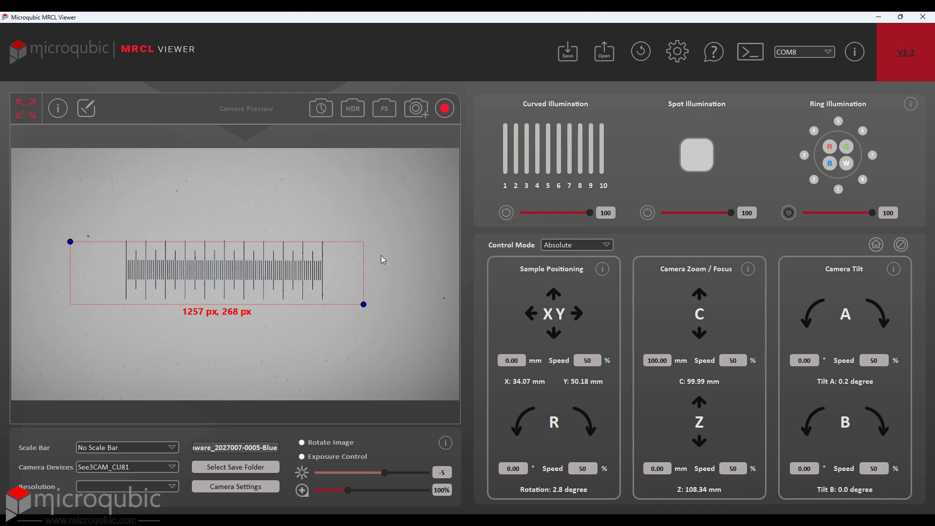
left_click_drag(73, 240, 129, 235)
left_click(26, 108)
left_click_drag(286, 240, 286, 234)
left_click_drag(681, 352, 415, 365)
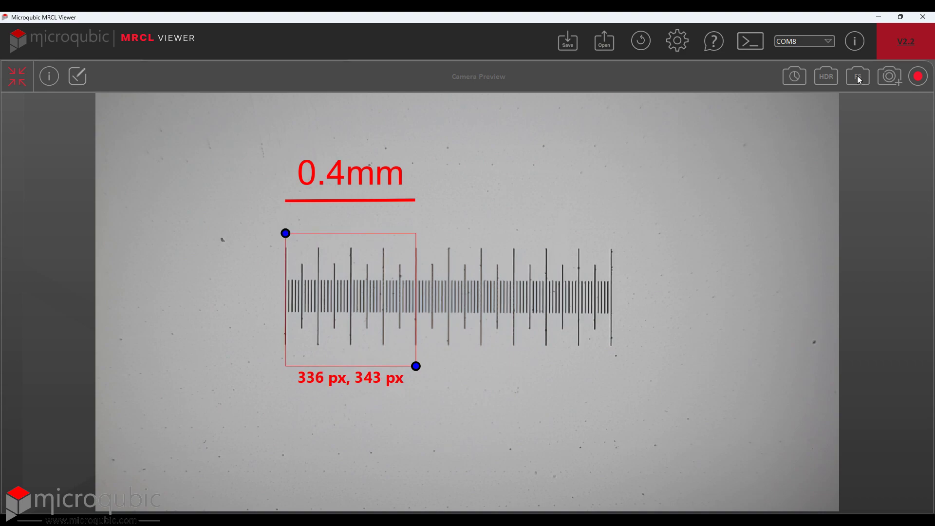
left_click(677, 40)
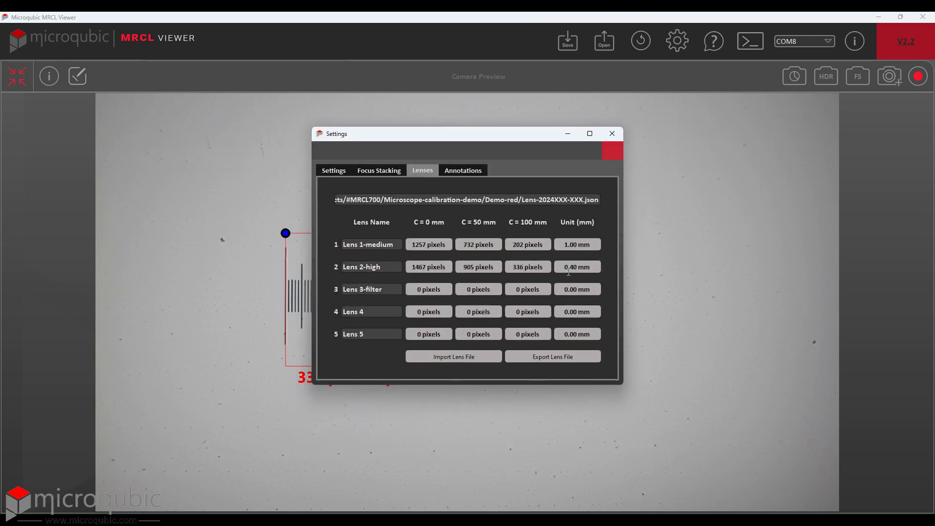
left_click(612, 133)
Leave the enlarged preview and move the C-axis to 50 mm for the Lens 2-high calibration.
left_click(17, 77)
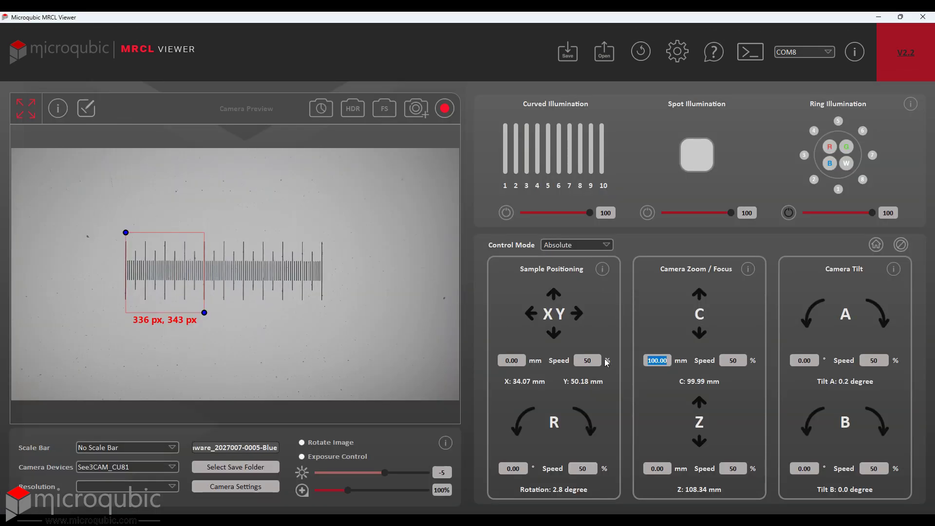
type("50")
left_click(700, 296)
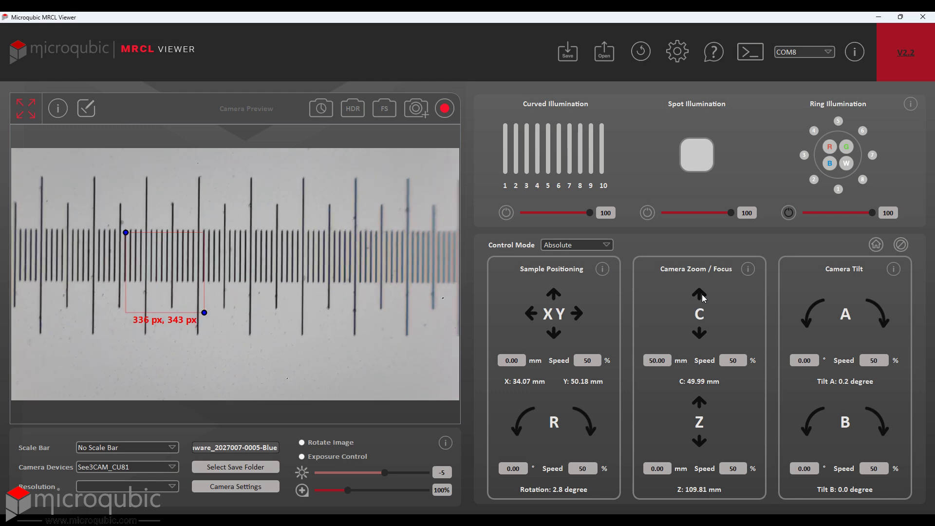
Fit the rectangle across 0.4 mm of the scale and set Lens 2-high's C = 50 mm value to 895 pixels.
left_click(26, 108)
left_click_drag(286, 232, 258, 231)
left_click_drag(416, 366, 603, 424)
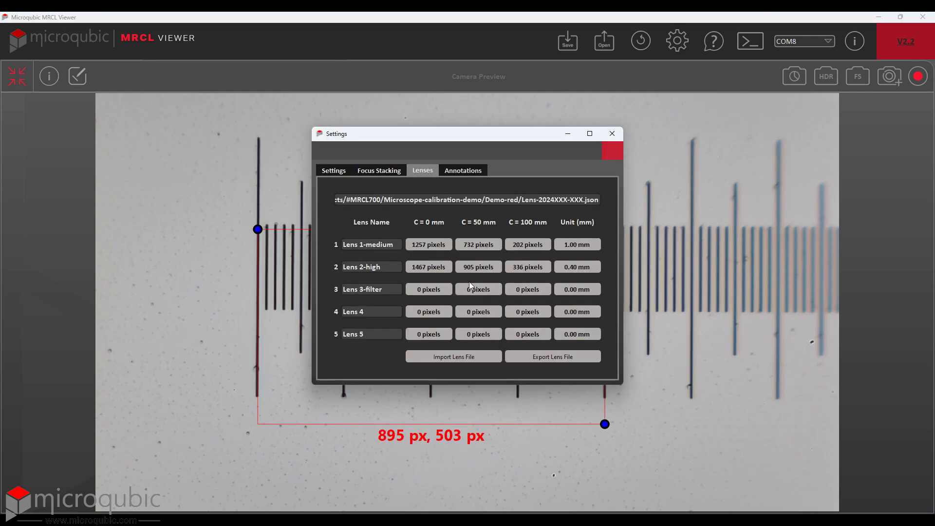
type("895 pixels")
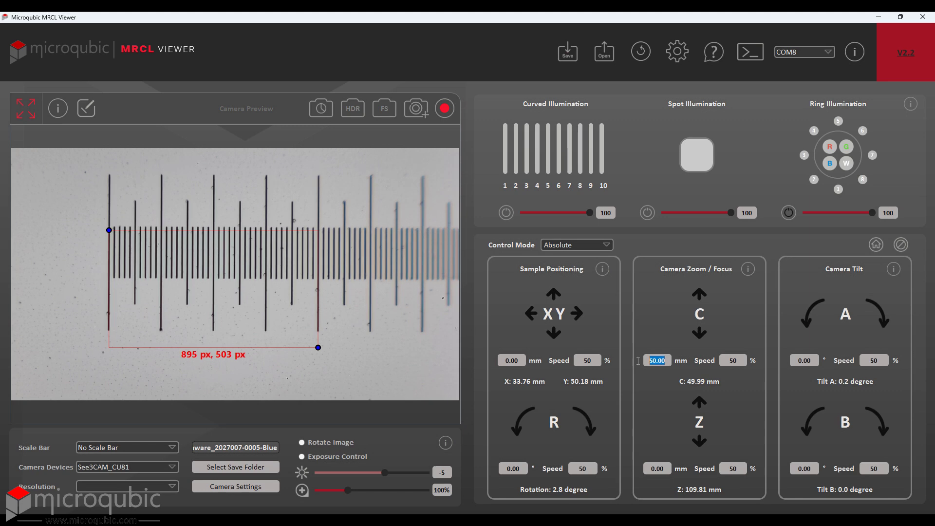
Move the C-axis to 0 mm, then set Lens 2-high's C = 0 mm value to 1461 pixels from the refitted rectangle.
key("Return")
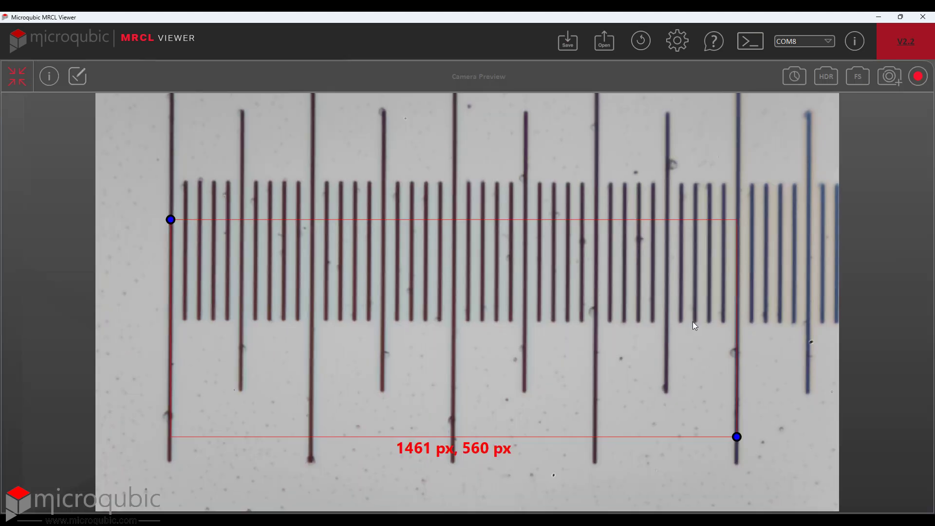
left_click(678, 40)
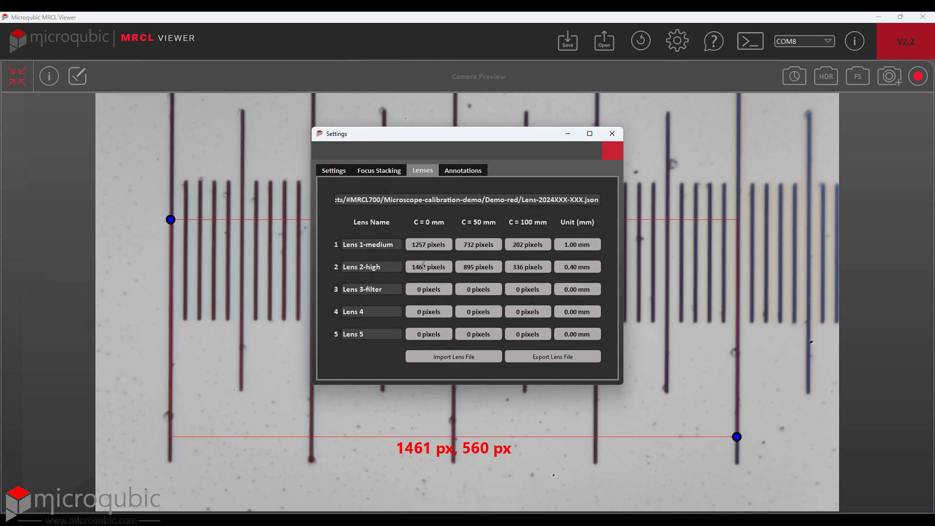
Export the lens calibration to Lens-2024XXX-XXX.json and close the settings.
left_click(554, 358)
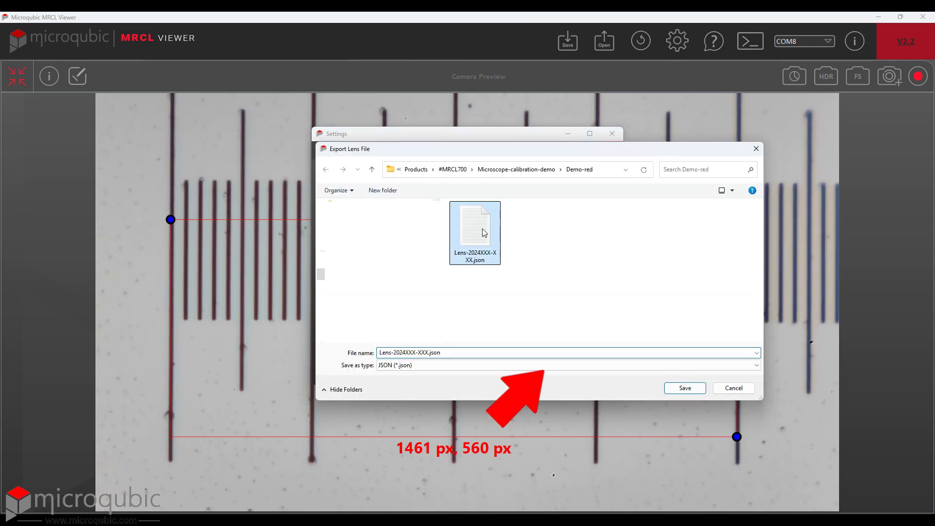
left_click(691, 389)
left_click(604, 137)
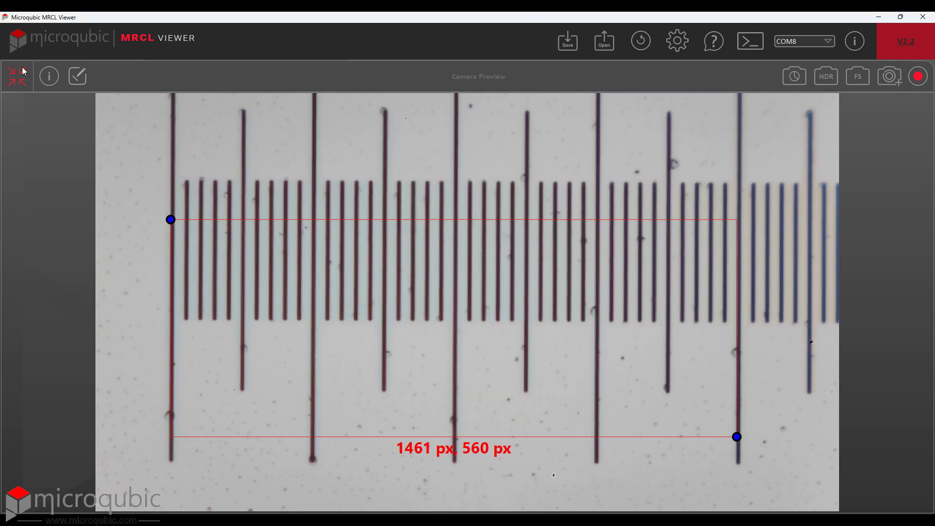
Leave the enlarged preview and set the scale bar to Lens 2-high.
left_click(17, 77)
left_click(138, 448)
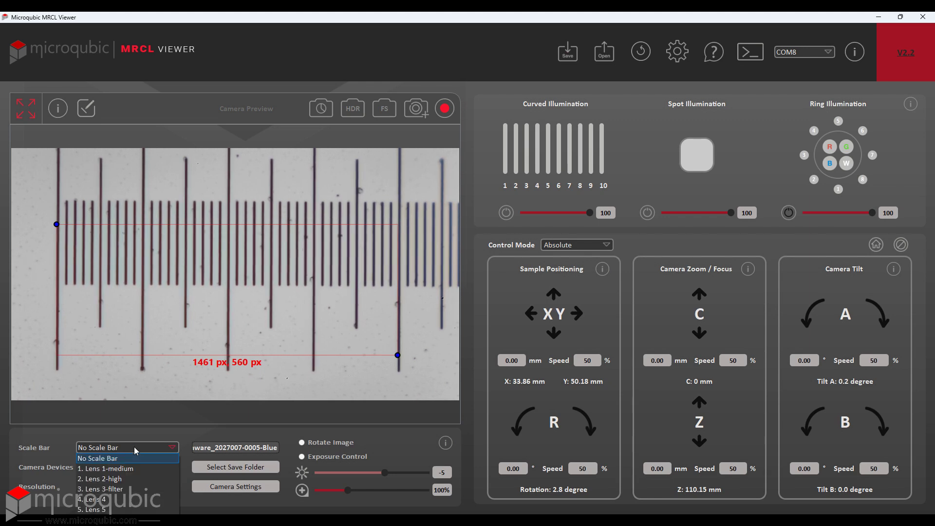
left_click(115, 484)
Replace the existing annotation with a new rectangle and fit its corners to the scale lines.
left_click(86, 108)
left_click(106, 220)
left_click(88, 111)
left_click(105, 136)
mouse_move(179, 203)
left_mouse_down()
mouse_move(97, 231)
mouse_move(59, 227)
left_mouse_up()
left_click_drag(296, 321, 231, 315)
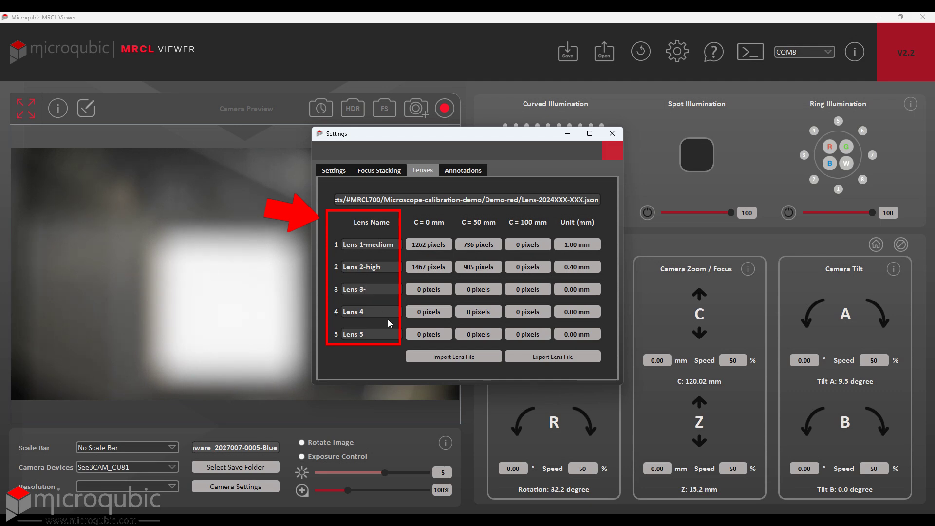
Name the third lens Lens 3-filter and set the scale bar to Lens 1-medium.
type("lter")
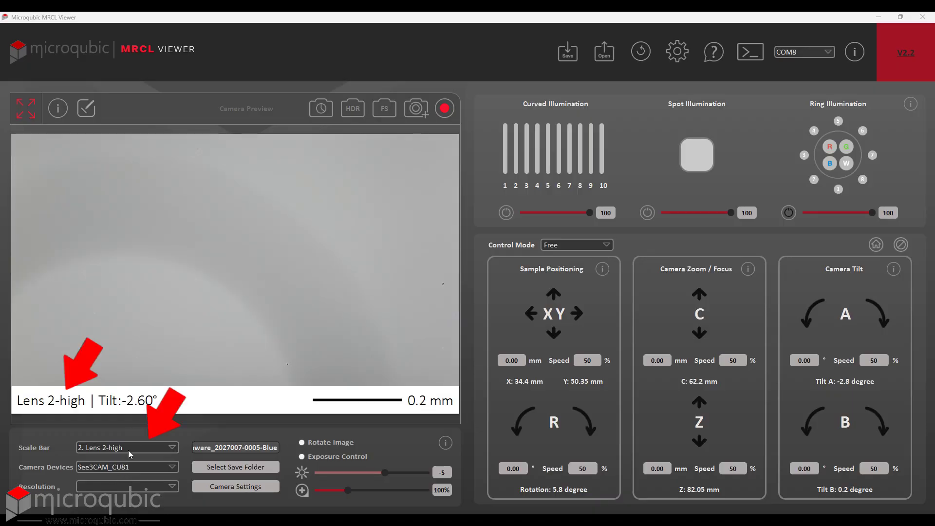
left_click(127, 450)
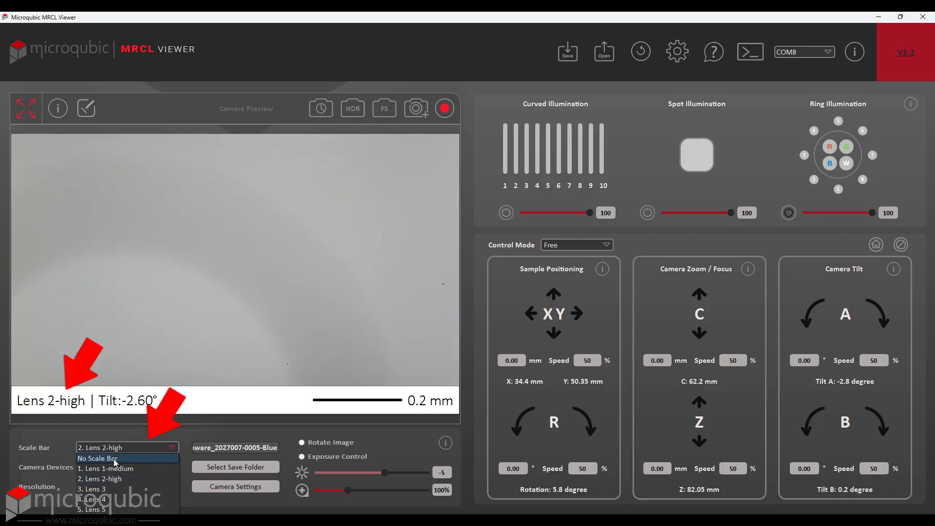
left_click(104, 469)
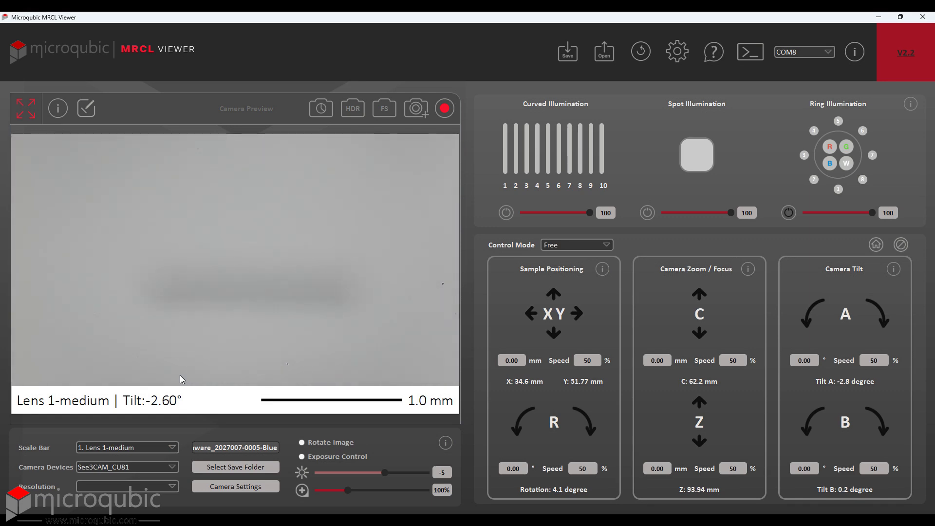
Add a rectangle annotation and stretch its corners to both ends of the calibration scale.
left_click(86, 108)
left_click(108, 141)
left_click_drag(181, 202, 139, 228)
left_click_drag(296, 320, 369, 333)
Enlarge the preview to about 219% to align the rectangle's corners precisely with the scale ends, and reset the magnification.
left_click_drag(347, 490, 398, 497)
left_click_drag(197, 421, 331, 420)
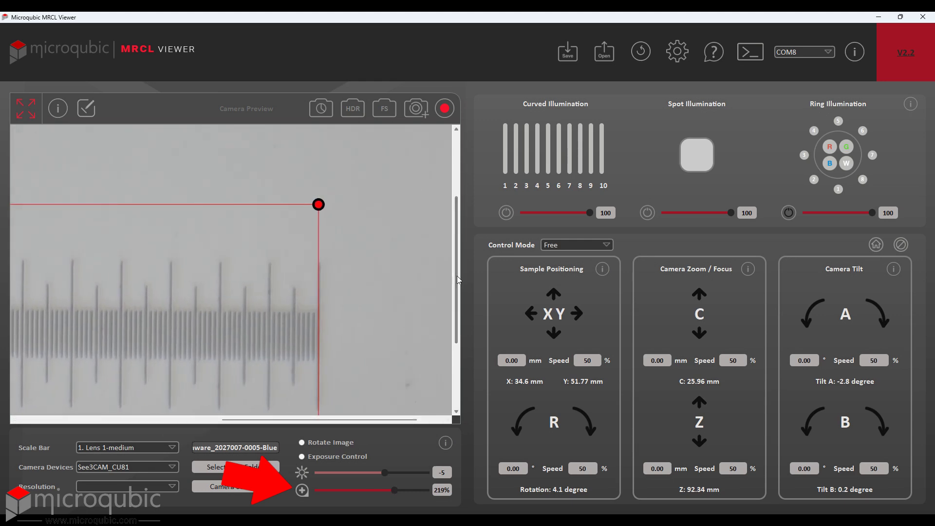
left_click_drag(457, 283, 457, 336)
left_click_drag(319, 320, 319, 320)
left_click_drag(320, 420, 206, 420)
left_click(303, 491)
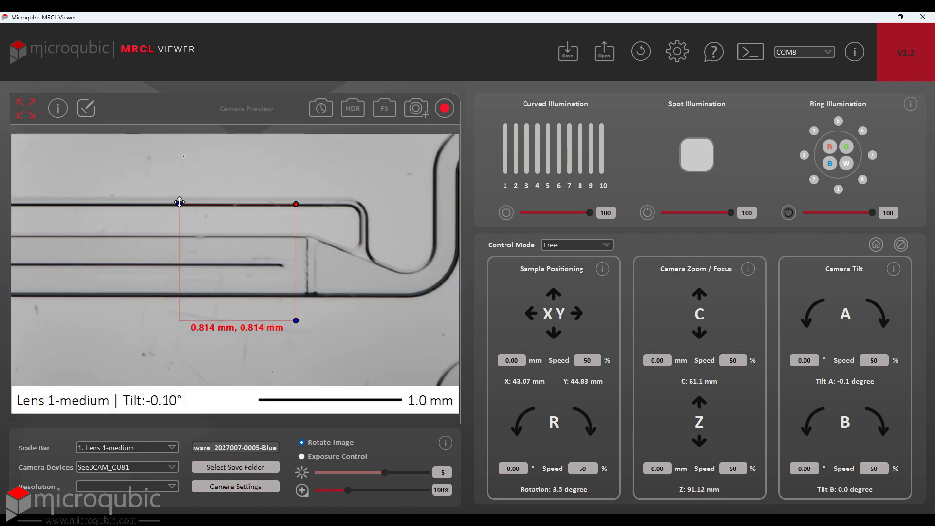
Reposition the upper-left corner of the rectangle annotation on the channel sample.
left_click_drag(178, 203, 151, 233)
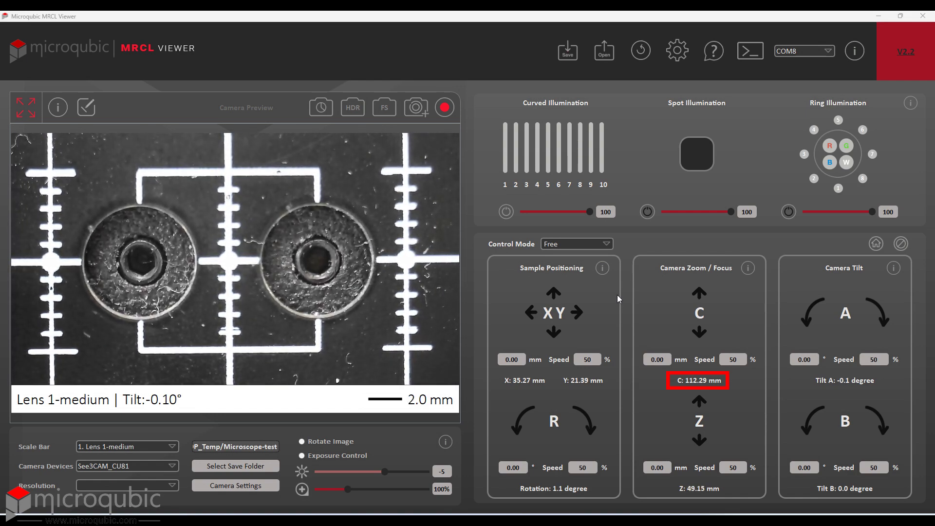
Add a rectangle annotation and fit it to the bracket frame around the two screws, about 10.64 mm square.
left_click(89, 109)
left_click(109, 132)
left_click_drag(180, 202, 139, 172)
left_click_drag(297, 320, 319, 351)
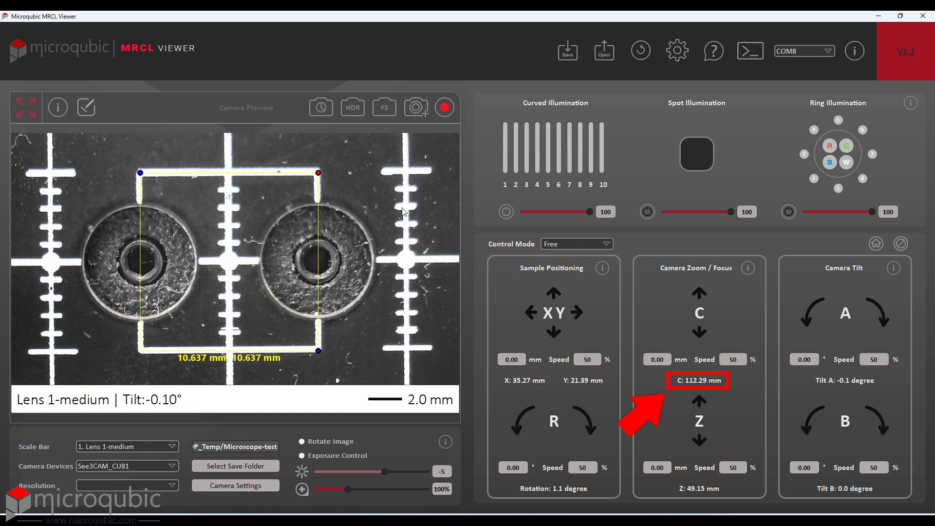
Reduce the magnification to about C = 114.81 mm and refit the rectangle to the grid intersections around the screws.
scroll(402, 212, "down", 5)
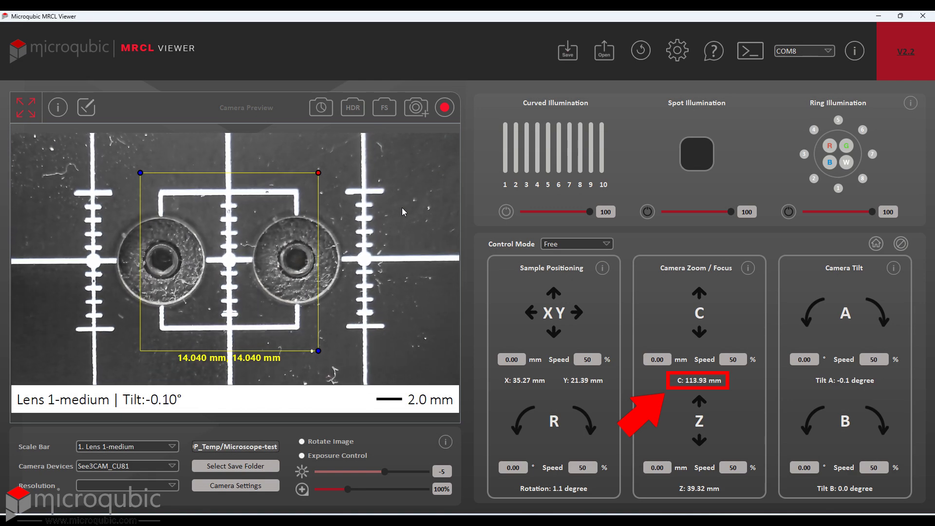
scroll(402, 212, "down", 5)
scroll(402, 212, "down", 1)
left_click_drag(140, 173, 119, 150)
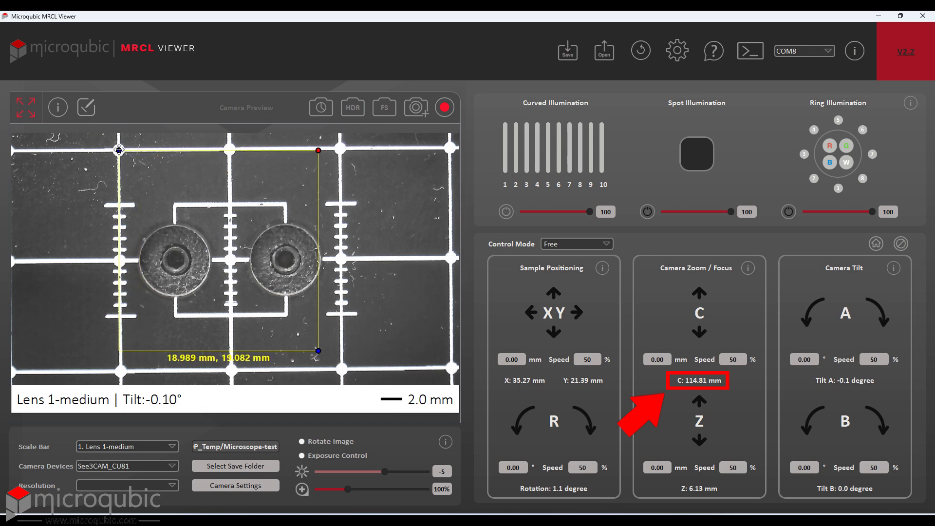
left_click_drag(318, 351, 343, 369)
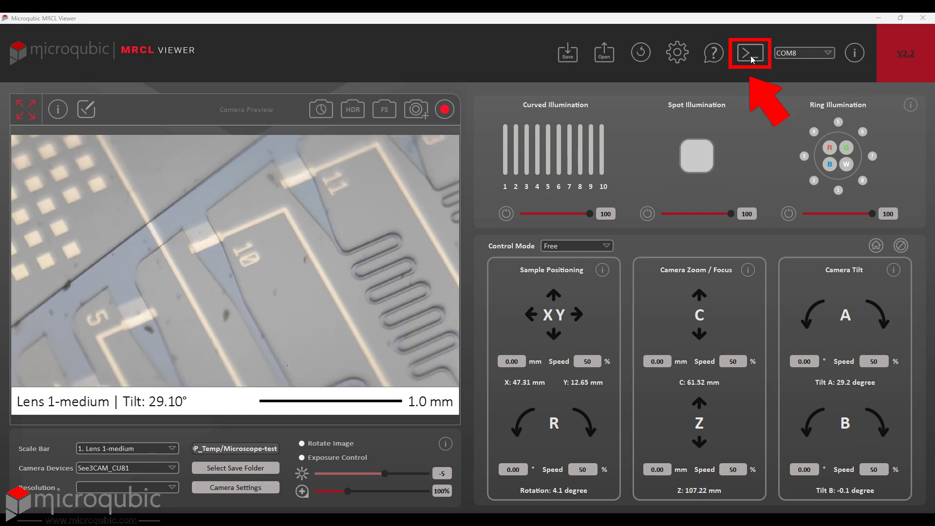
Open the command console.
left_click(753, 60)
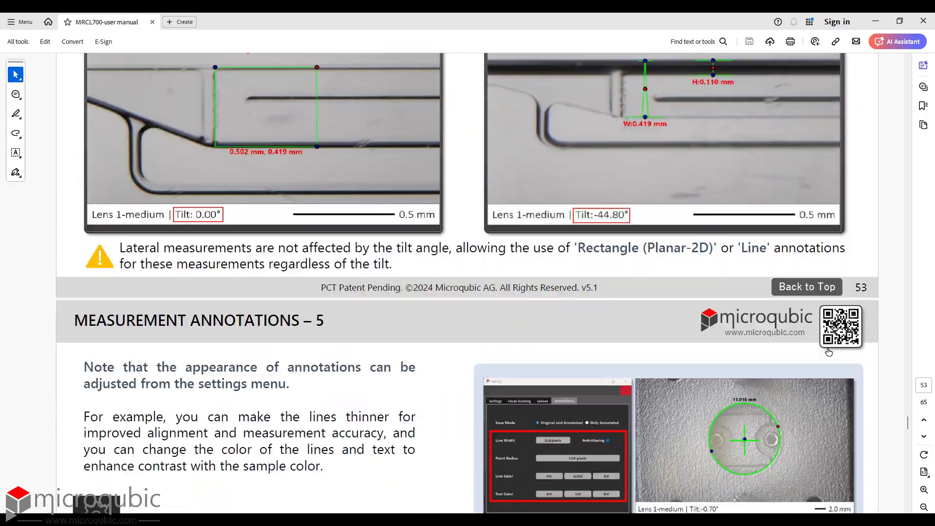
Examine the lens calibration procedure and its first example in the MRCL700 user manual in Adobe Acrobat.
scroll(827, 354, "down", 15)
scroll(828, 354, "down", 15)
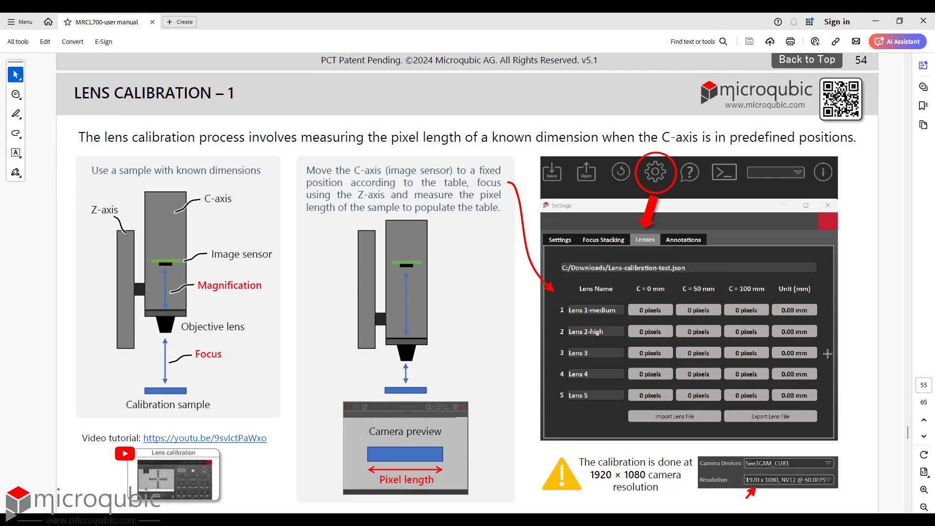
scroll(827, 354, "down", 15)
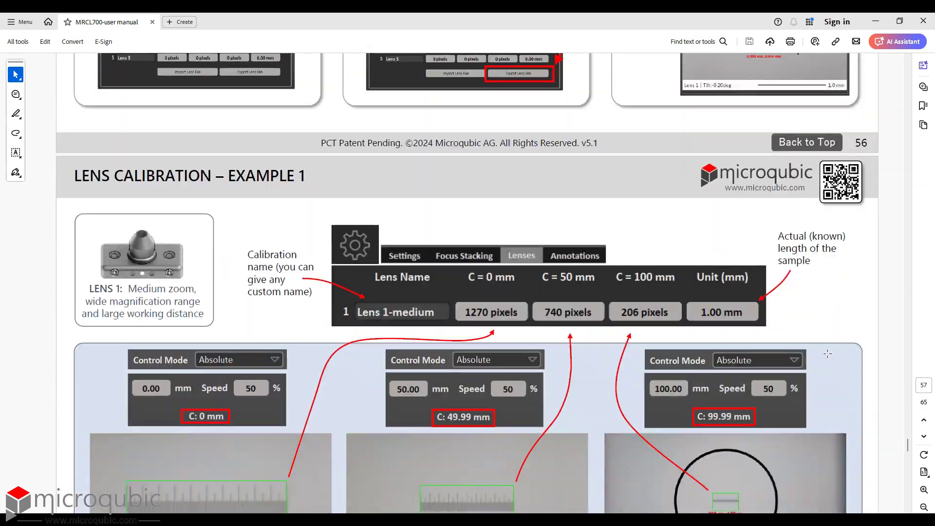